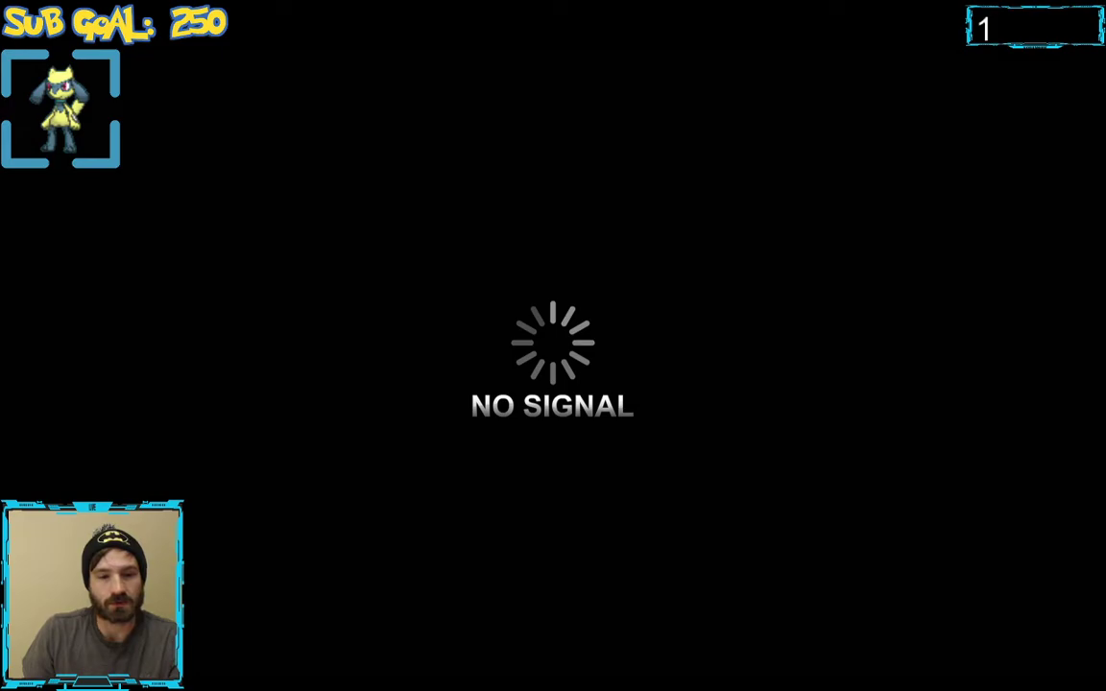
Switch the stream to the Tutorial scene, then read through Kalejin's Death Counter & Soundboard post on The Cohhilition.
left_click(278, 495)
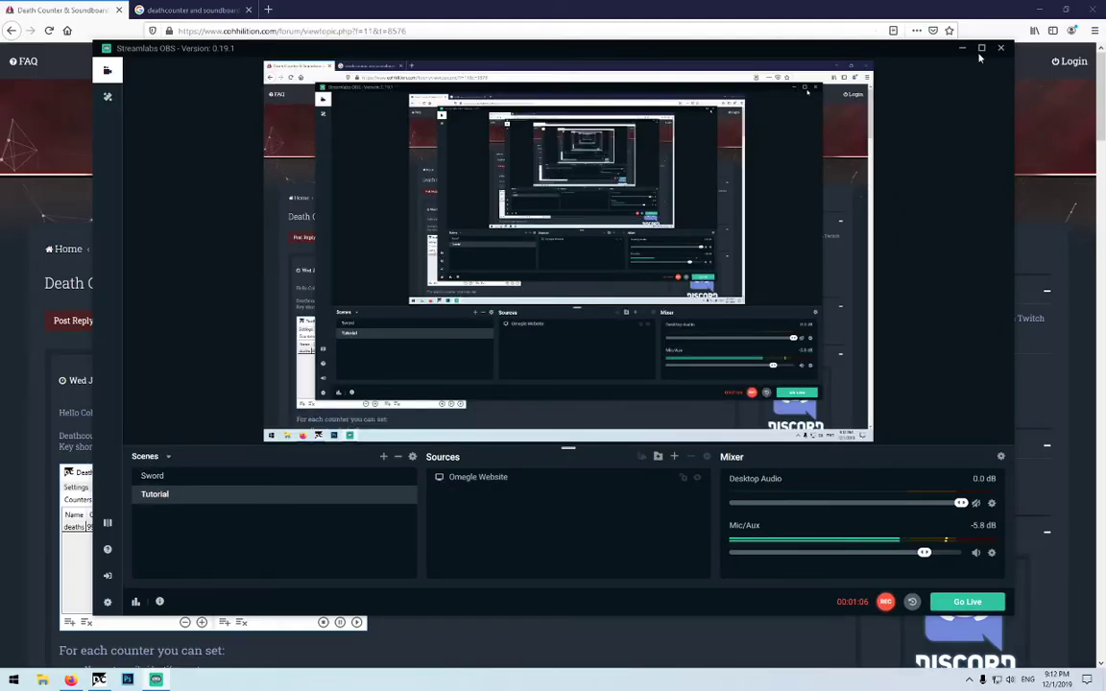
key("ctrl+Tab")
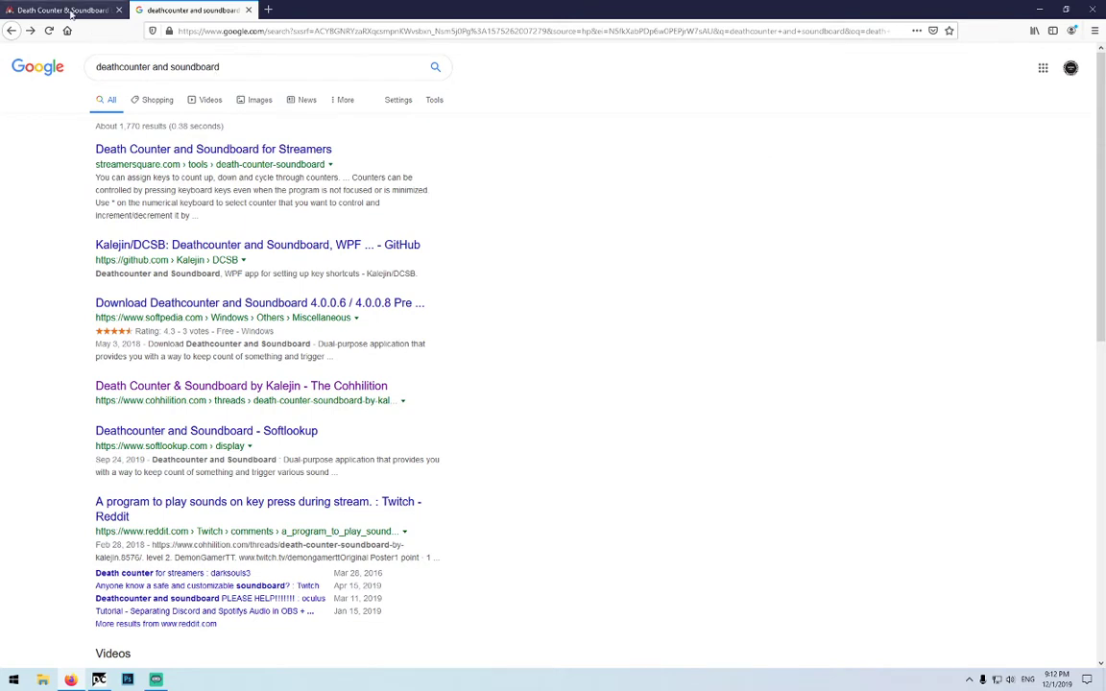
left_click(192, 388)
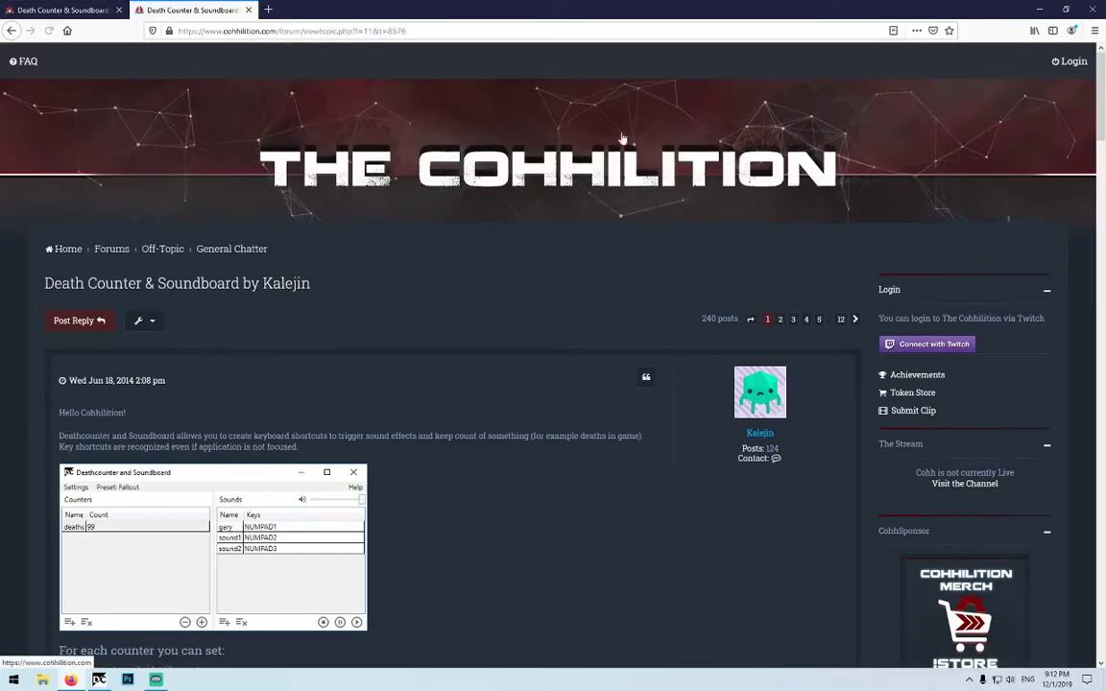
scroll(293, 190, "down", 5)
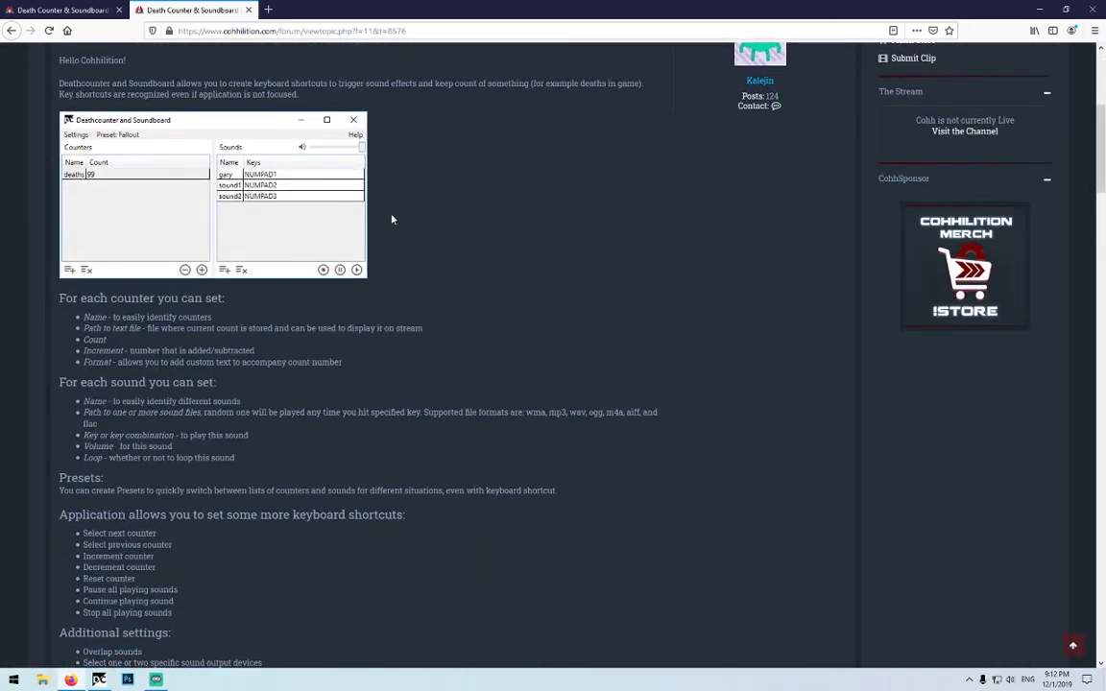
scroll(432, 225, "down", 5)
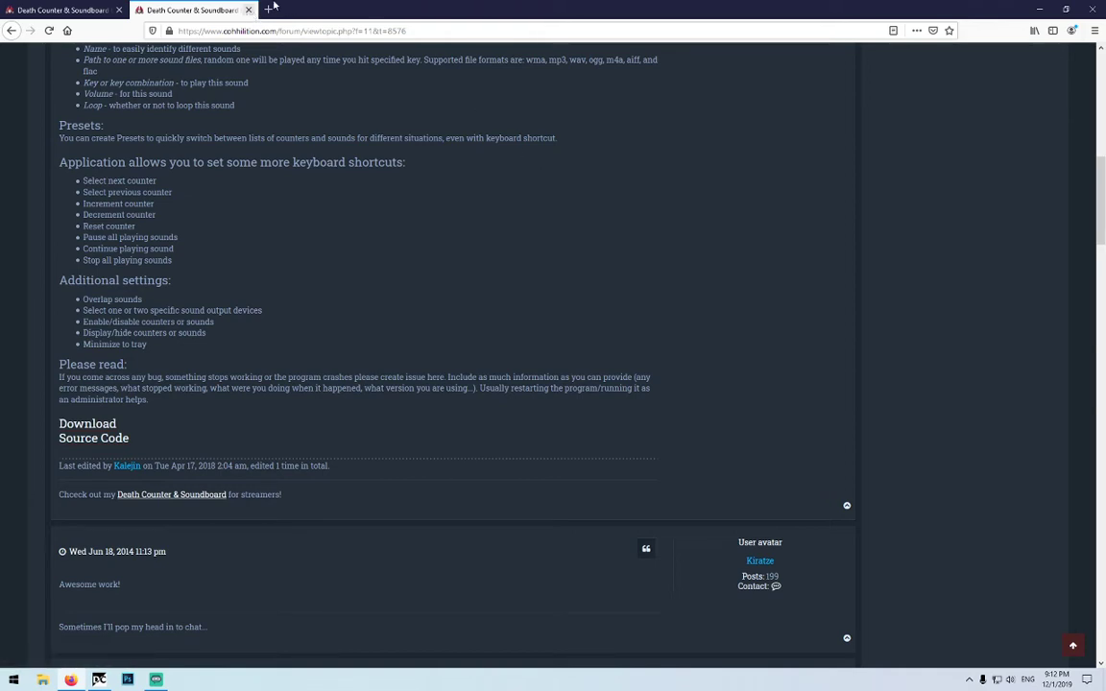
Bring Deathcounter back from the taskbar and remove the Encounter counter from the Counters list.
left_click(1044, 11)
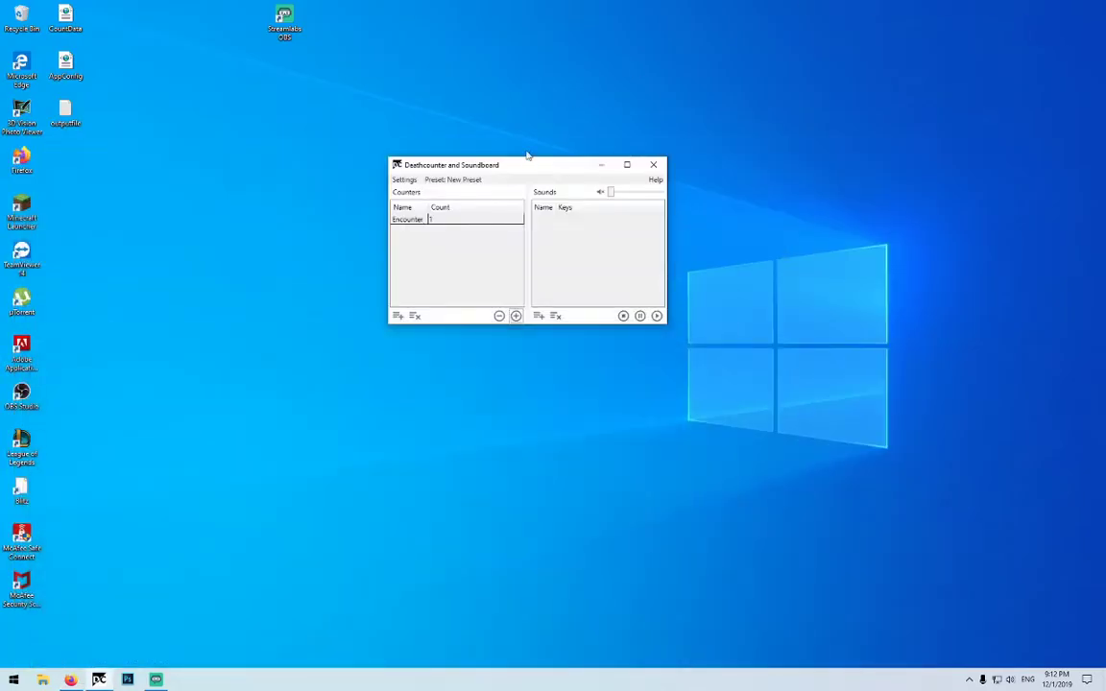
left_click(597, 169)
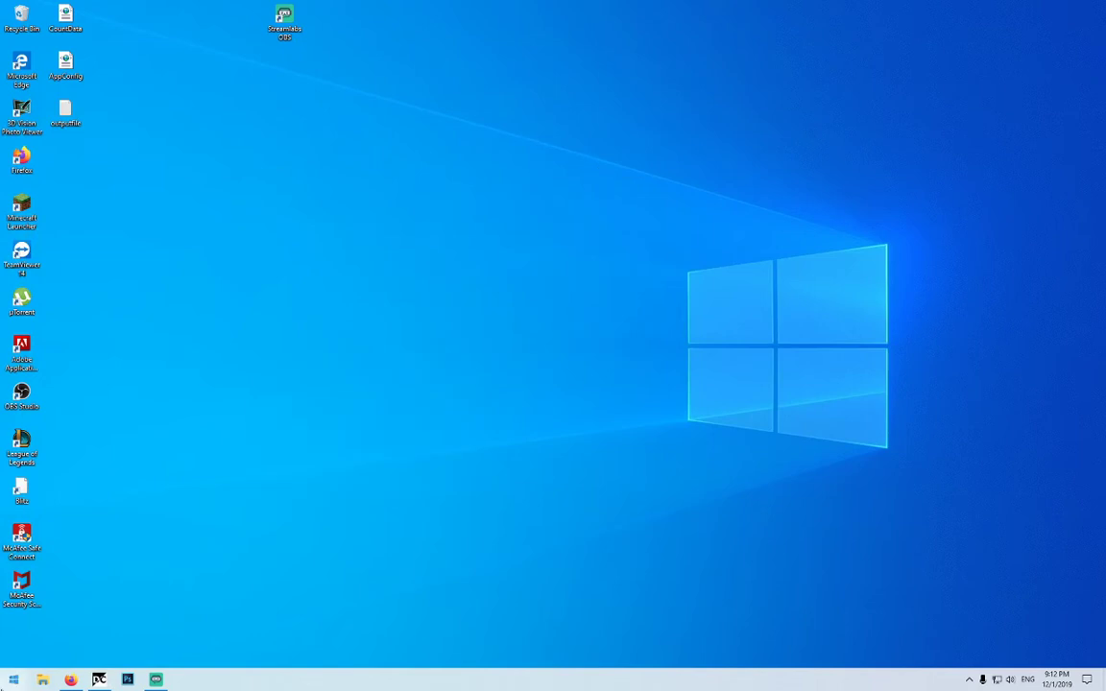
left_click(100, 683)
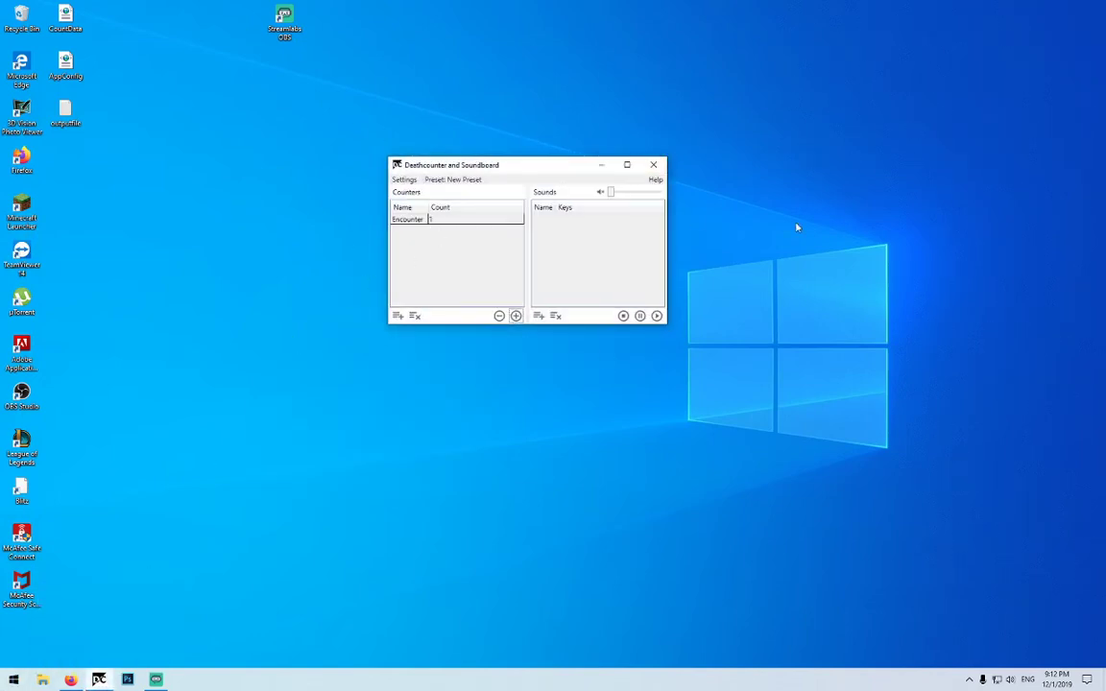
right_click(451, 225)
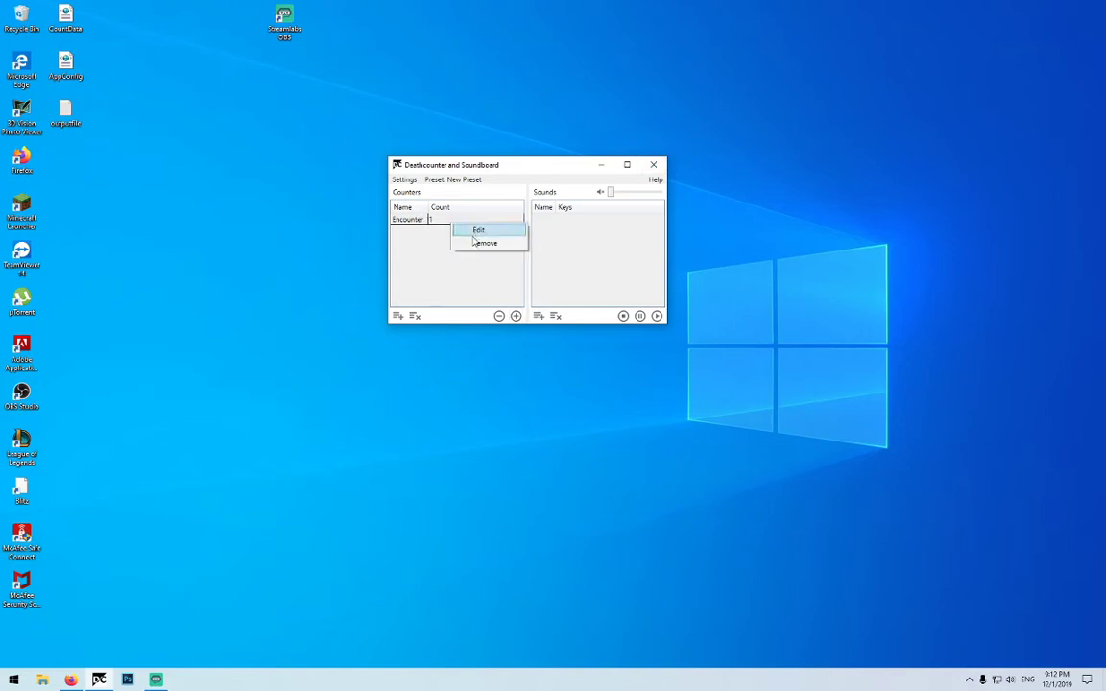
left_click(485, 243)
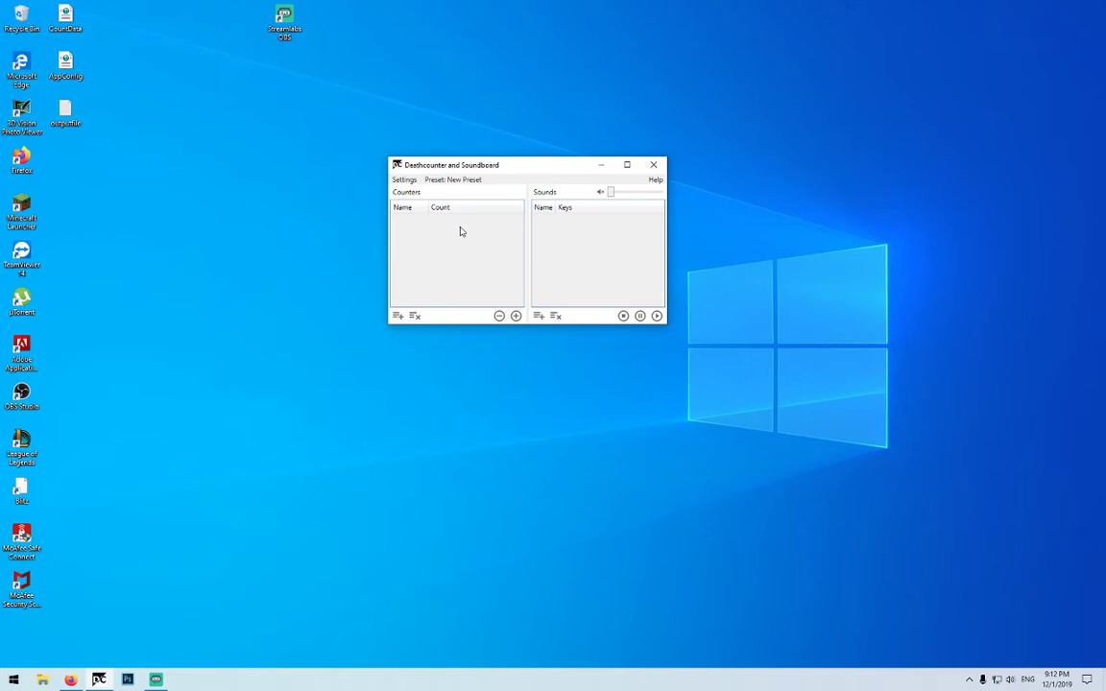
right_click(460, 232)
Add a counter named 'Encounter' that writes to Counter.txt, with Count 0 and Increment 1.
left_click(480, 235)
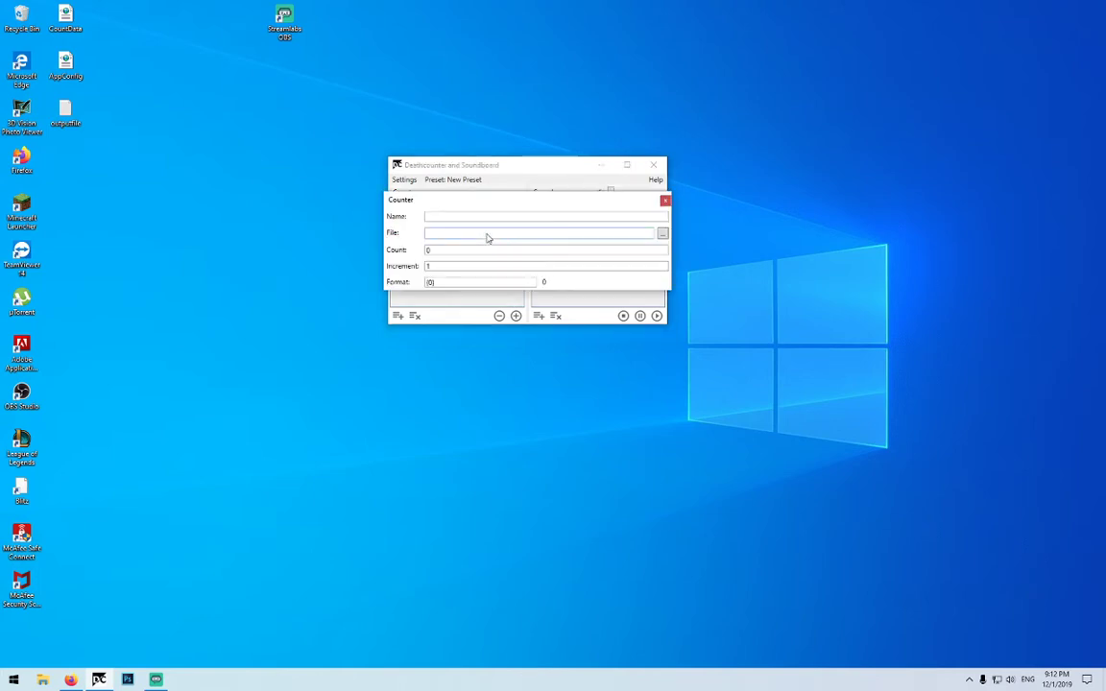
left_click(462, 215)
type("Encounter")
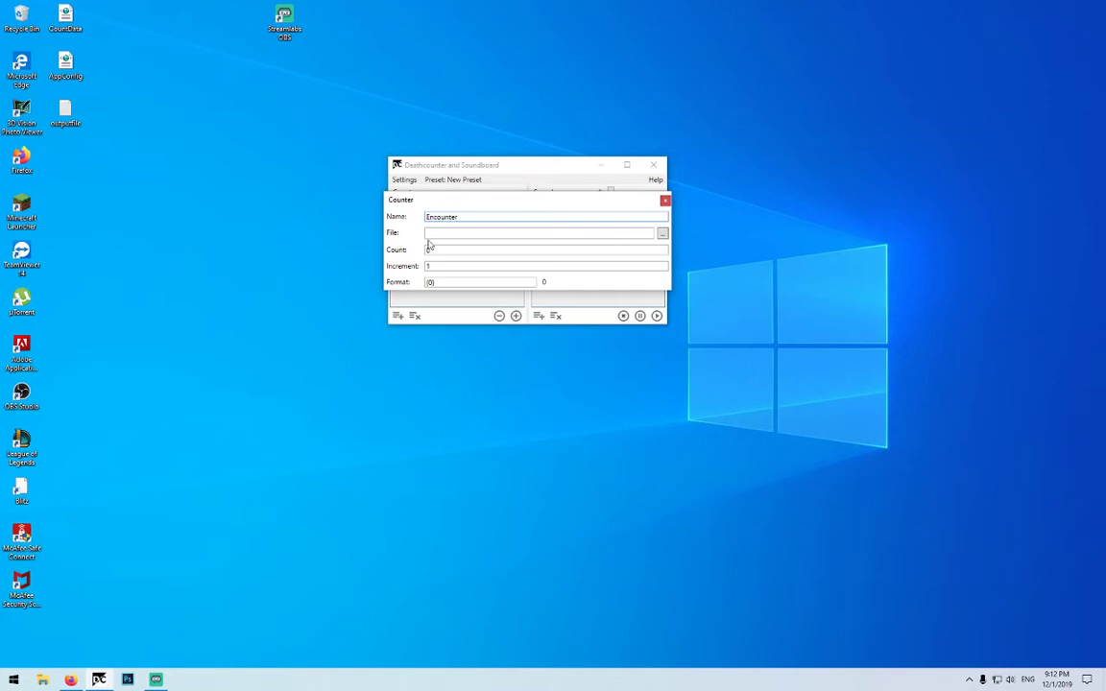
left_click(574, 233)
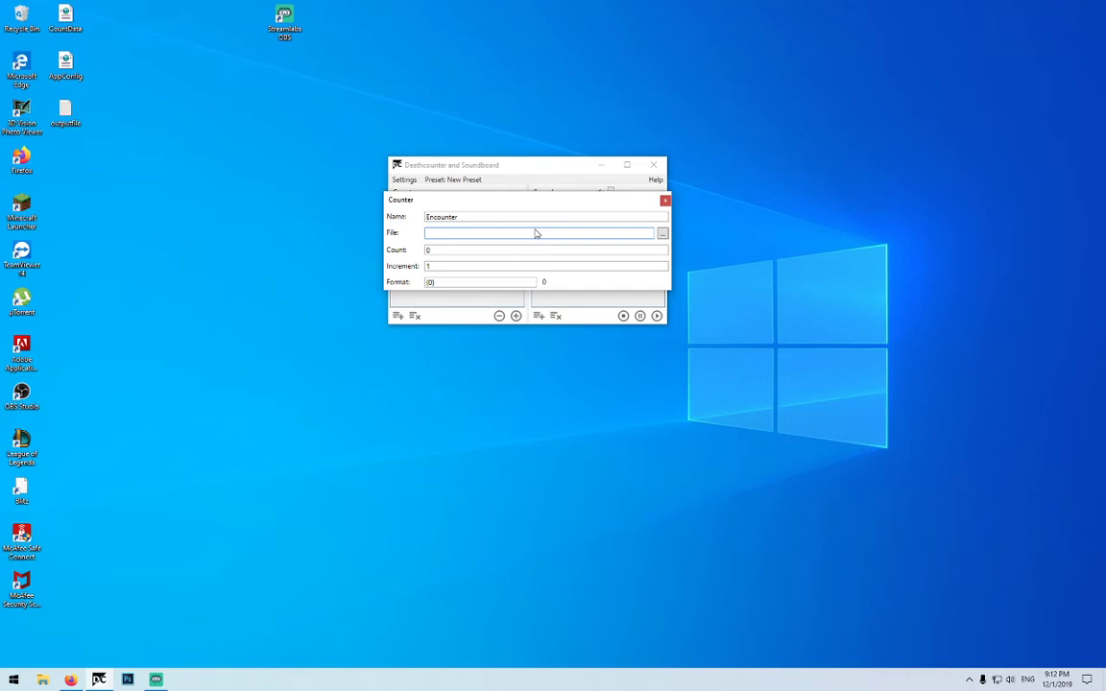
left_click(664, 234)
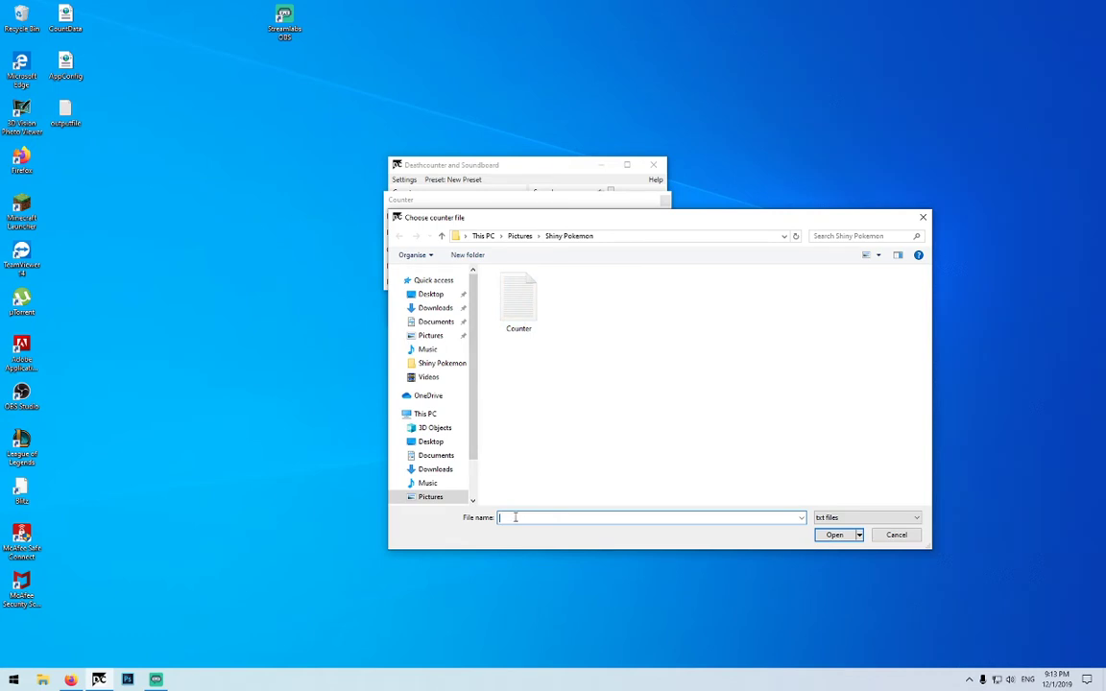
left_click(520, 325)
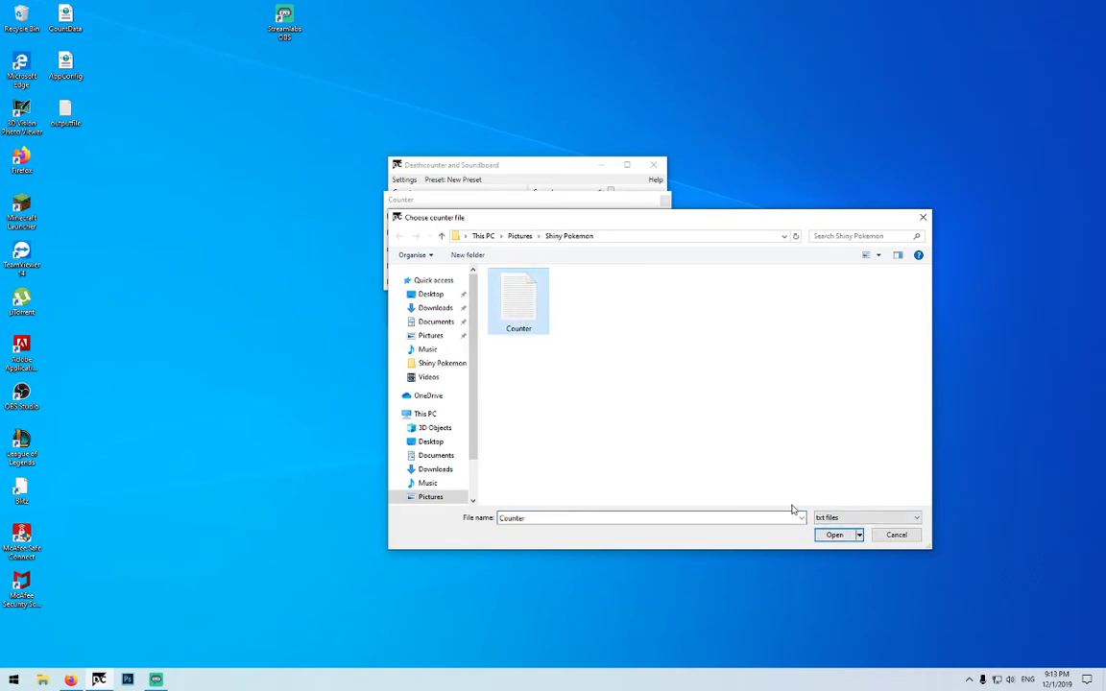
left_click(834, 535)
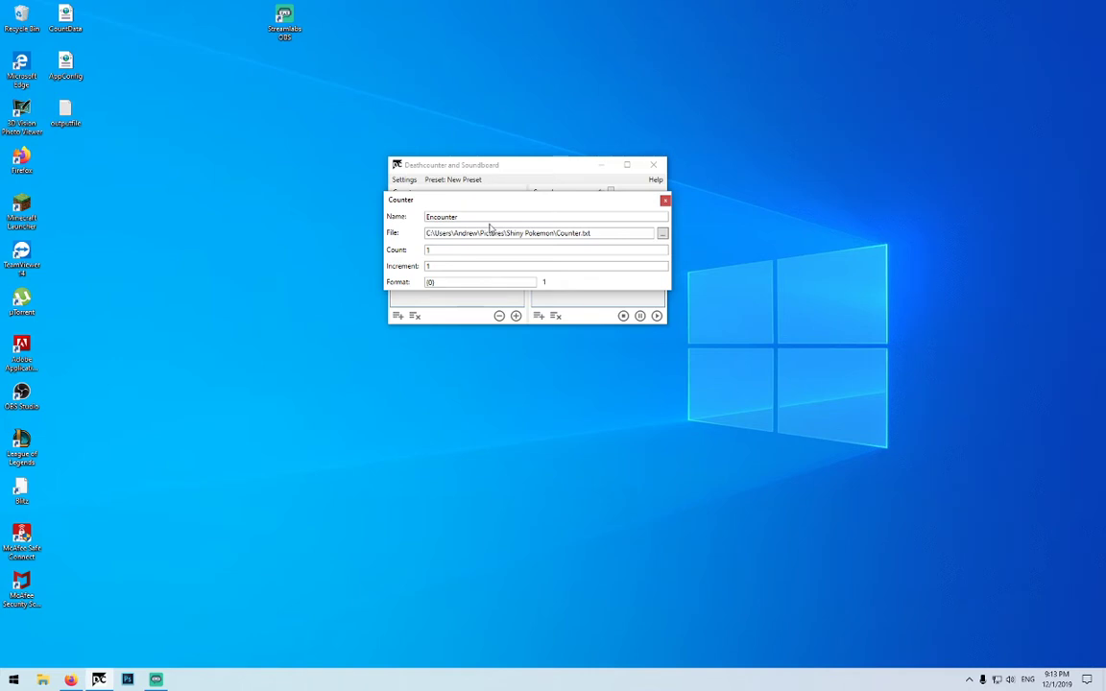
left_click(437, 249)
left_click(437, 267)
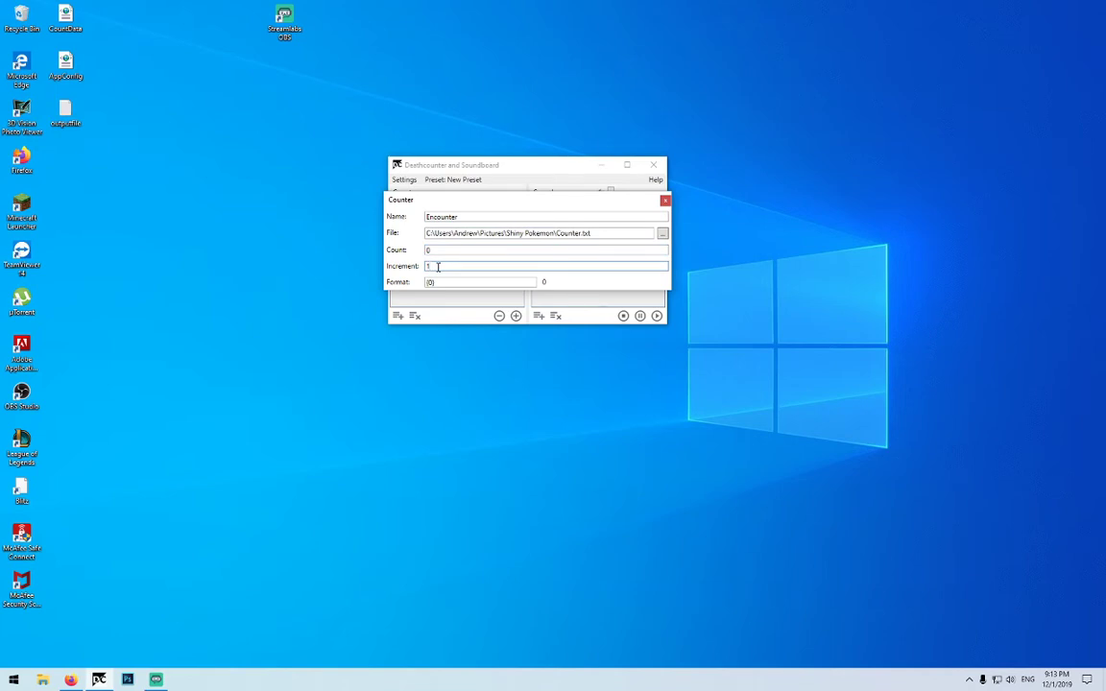
left_click(664, 201)
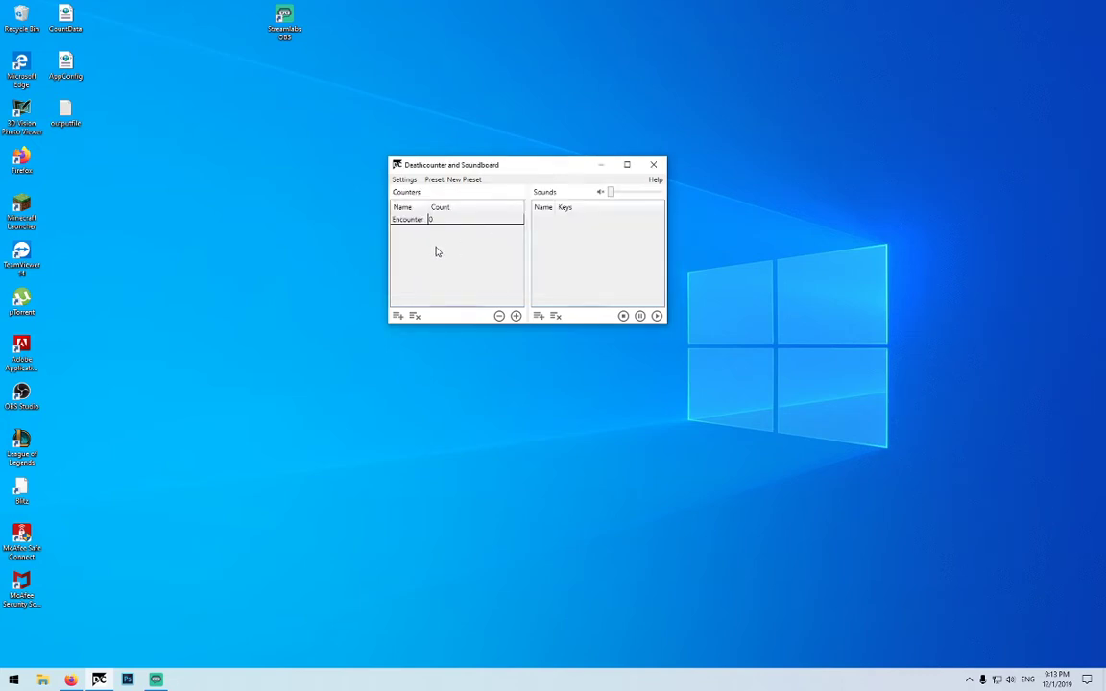
Bind the Increment hotkey to SPACE in Settings > Keyboard, dismissing the extra bind prompt.
left_click(404, 179)
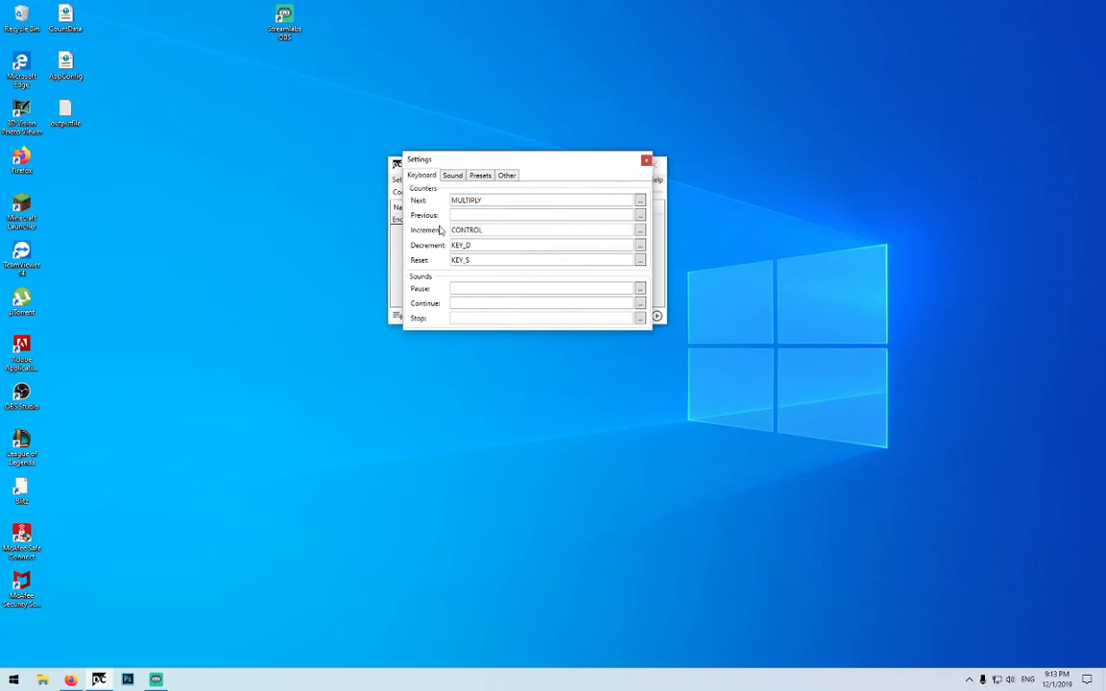
left_click(640, 231)
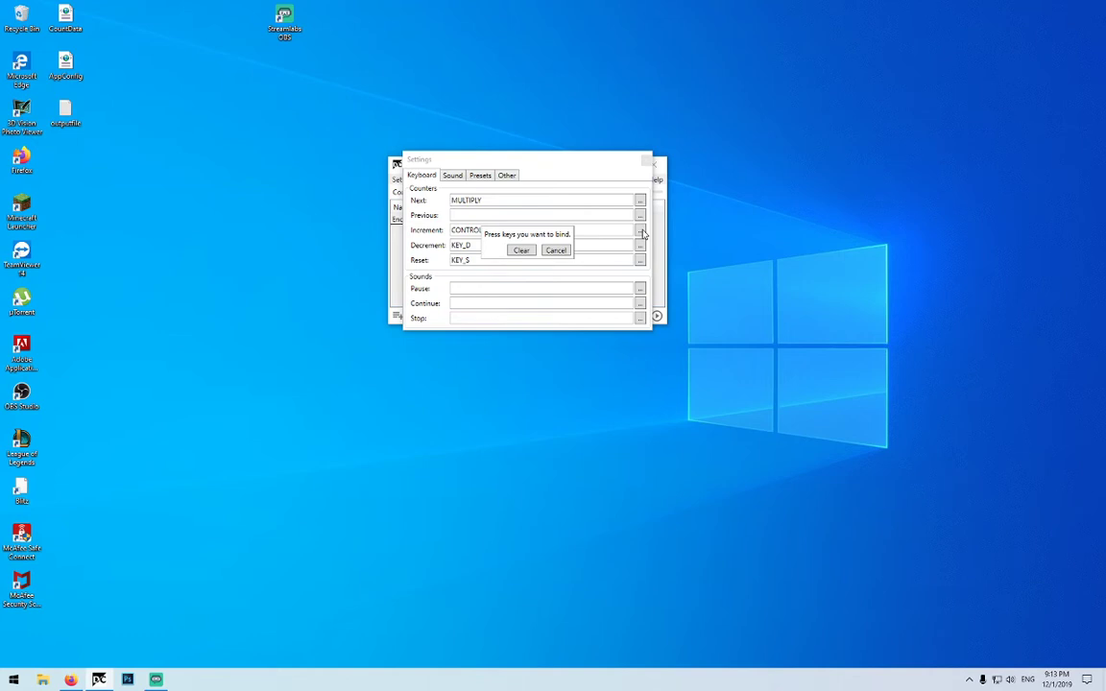
key("space")
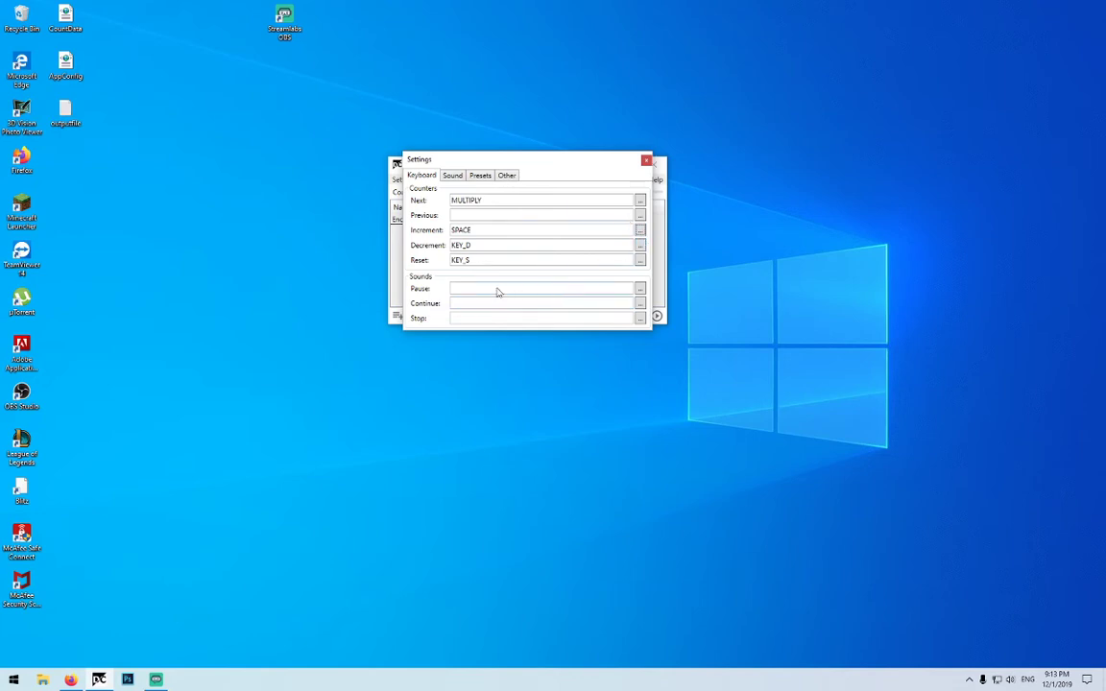
left_click(639, 245)
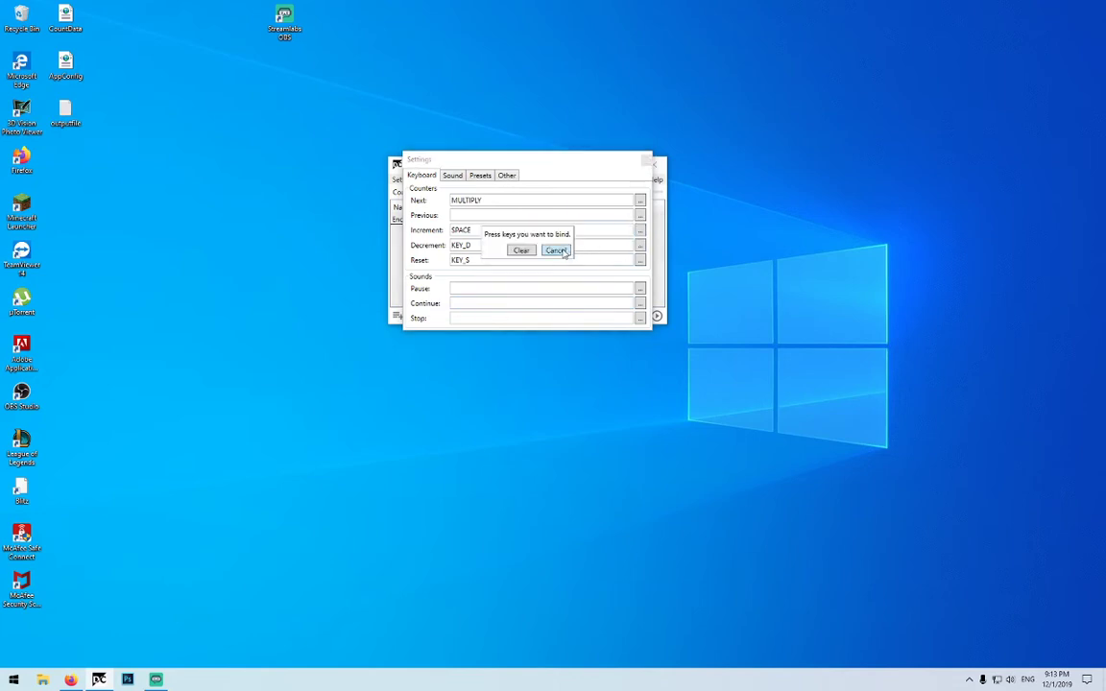
key("ctrl")
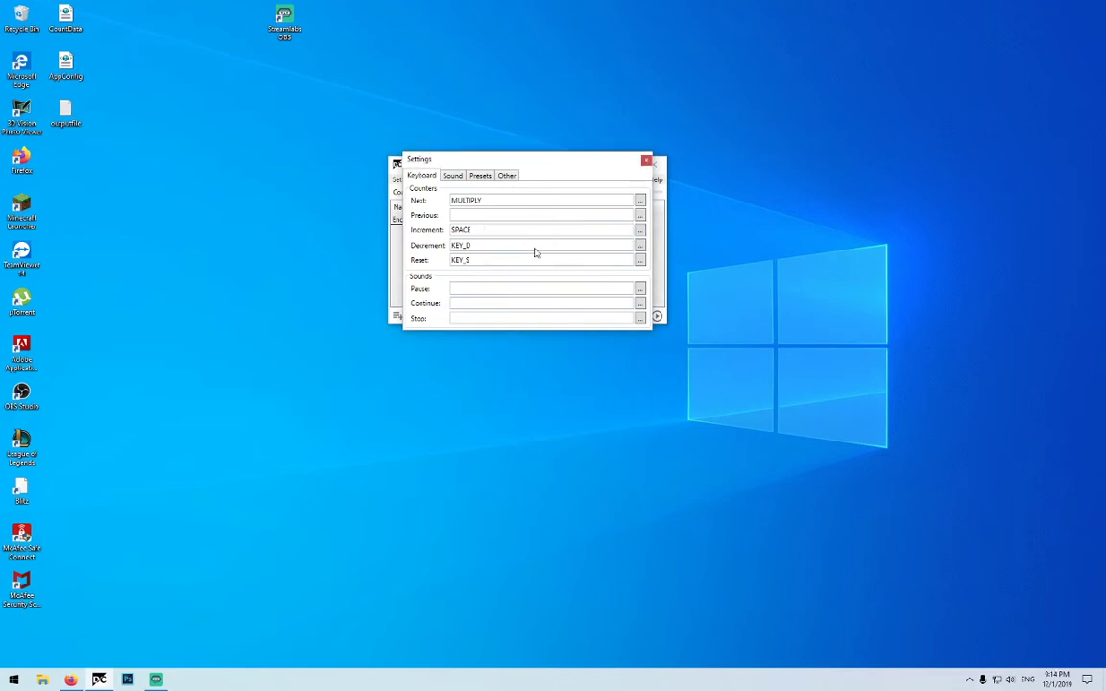
left_click(648, 162)
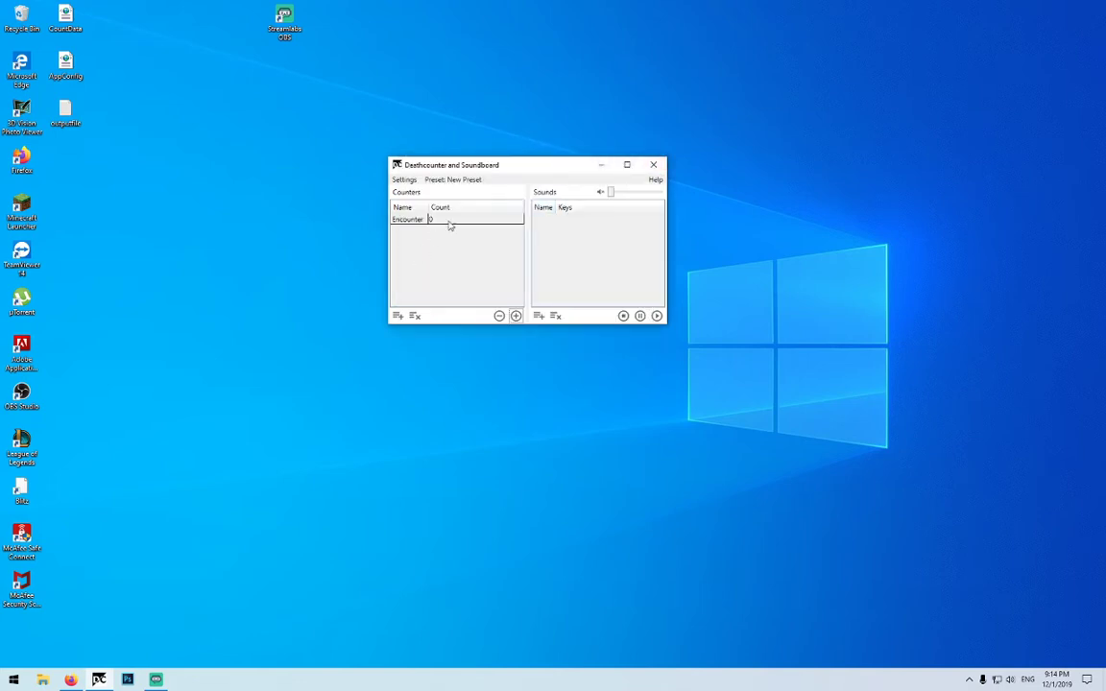
Switch to Streamlabs OBS and open the Text (GDI+) source properties.
left_click(156, 679)
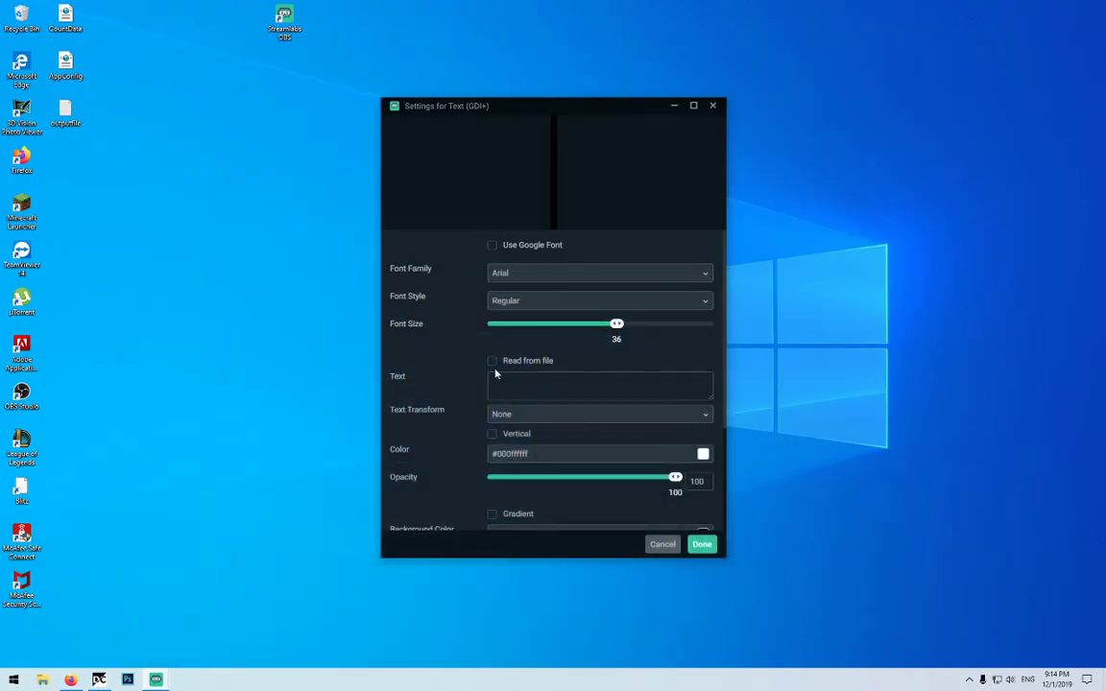
Enable 'Read from file' on the Text (GDI+) source, choose the Counter file, and save with Done.
scroll(506, 213, "down", 3)
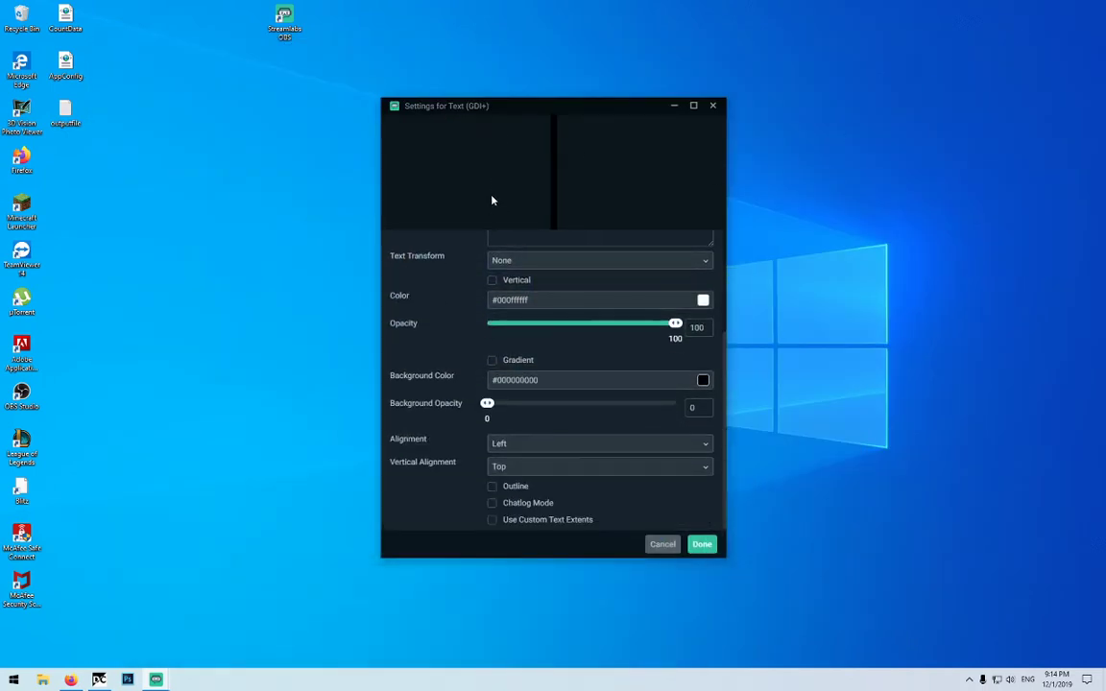
scroll(425, 328, "up", 3)
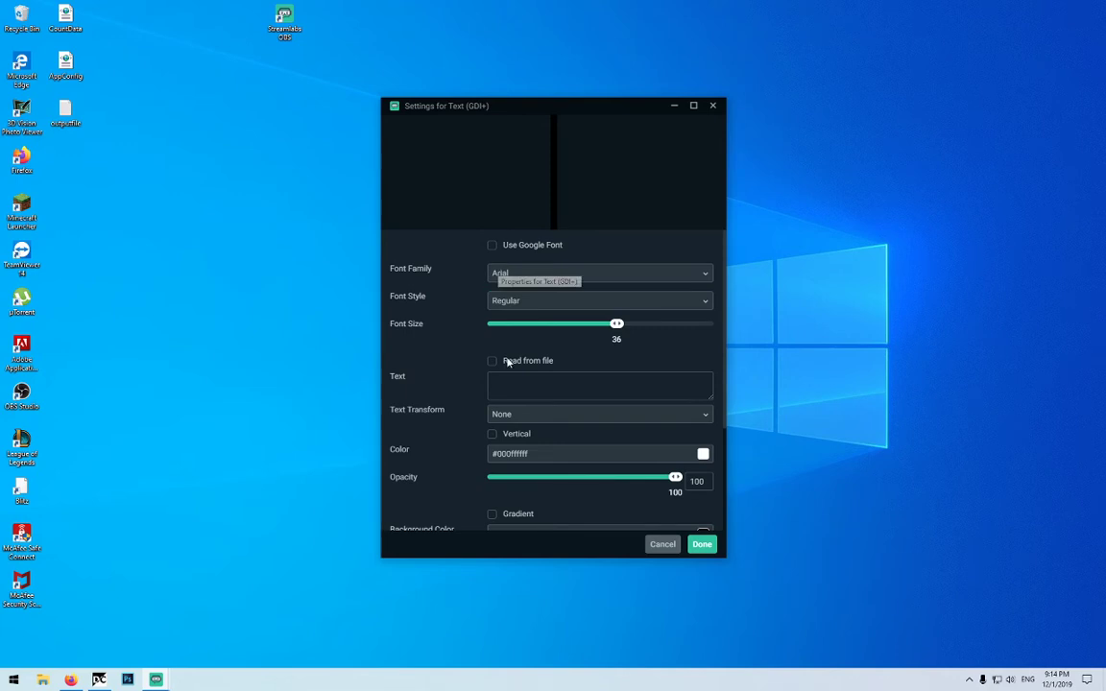
left_click(493, 364)
left_click(693, 380)
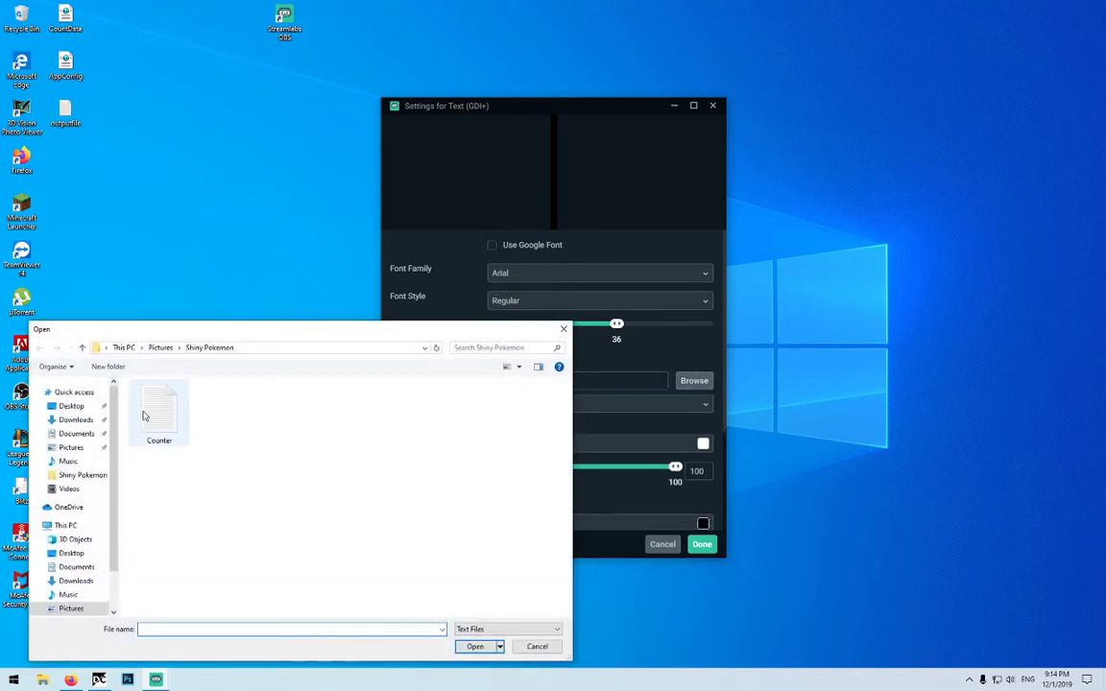
left_click(152, 420)
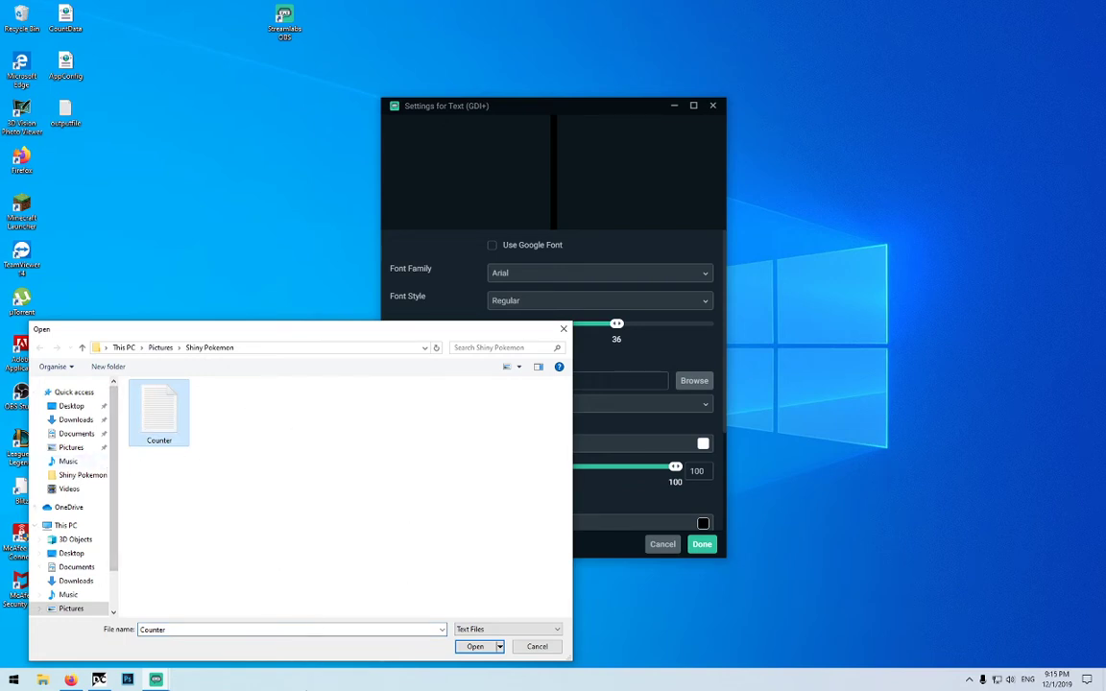
left_click(475, 647)
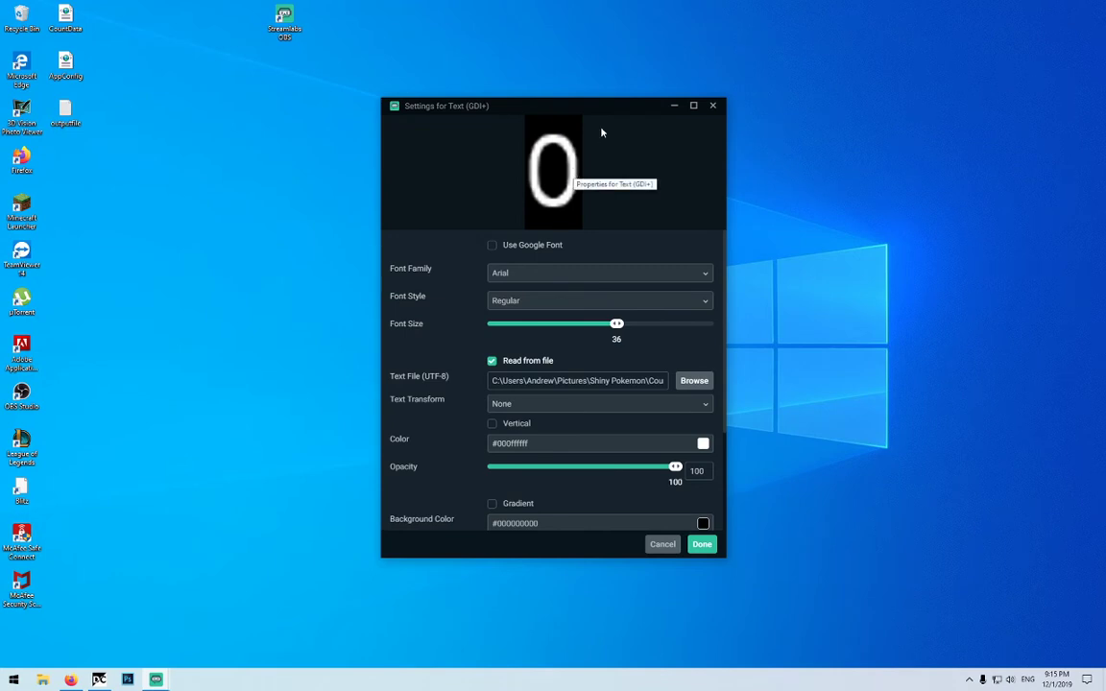
scroll(559, 414, "down", 1)
scroll(559, 414, "down", 3)
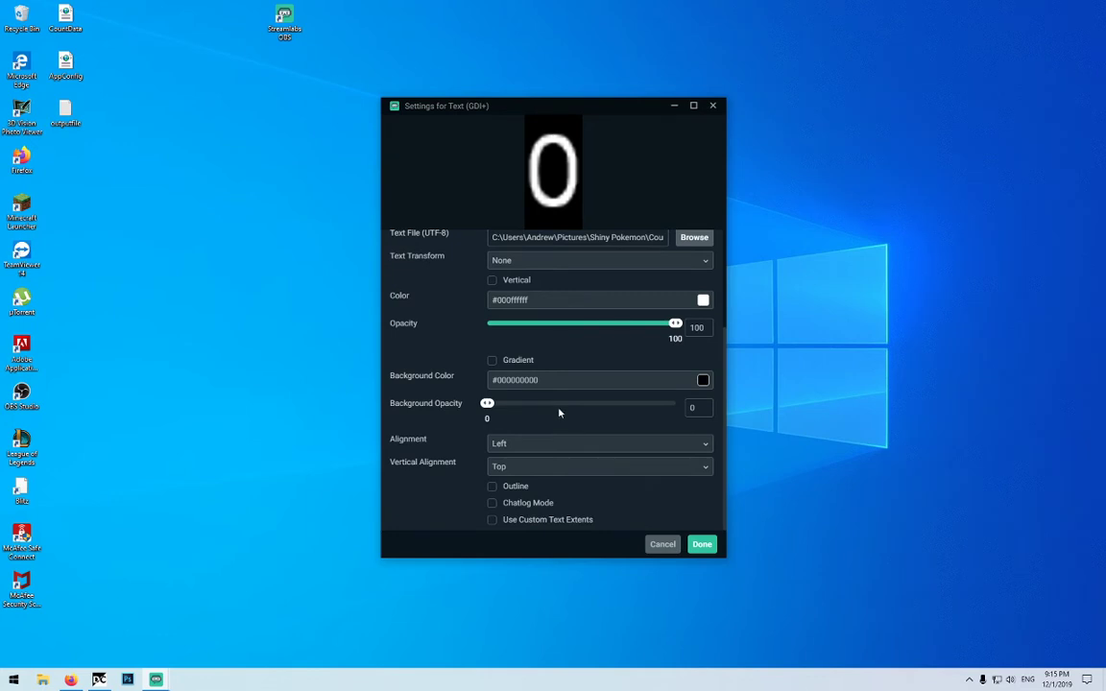
scroll(560, 411, "up", 4)
scroll(556, 359, "down", 3)
scroll(555, 327, "up", 3)
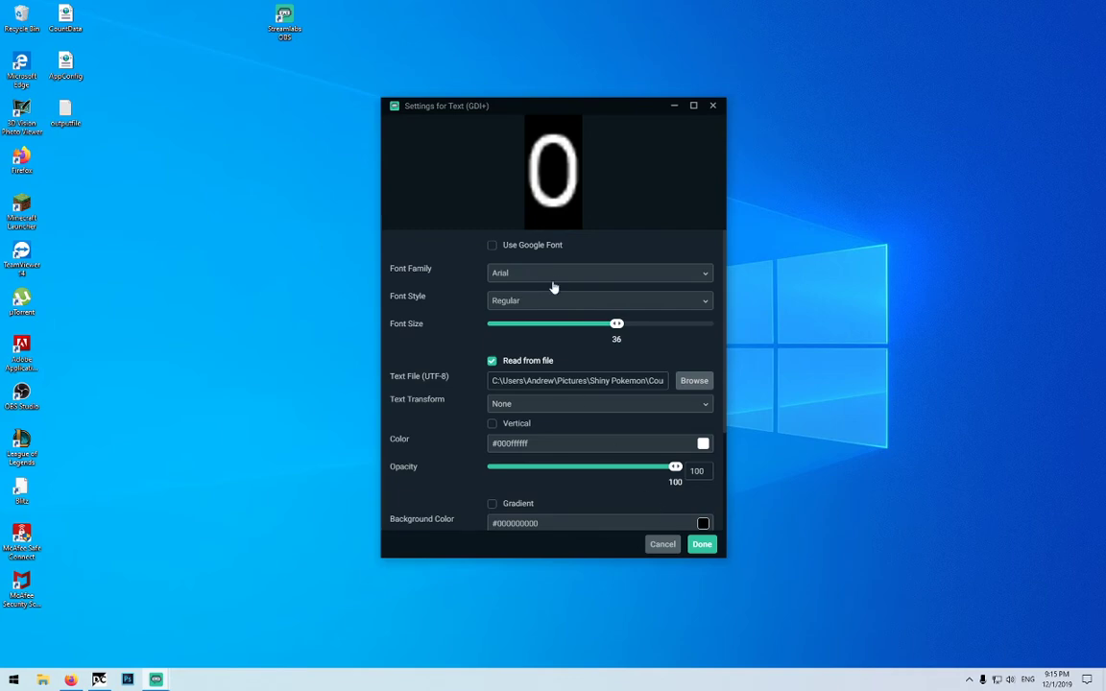
left_click(702, 544)
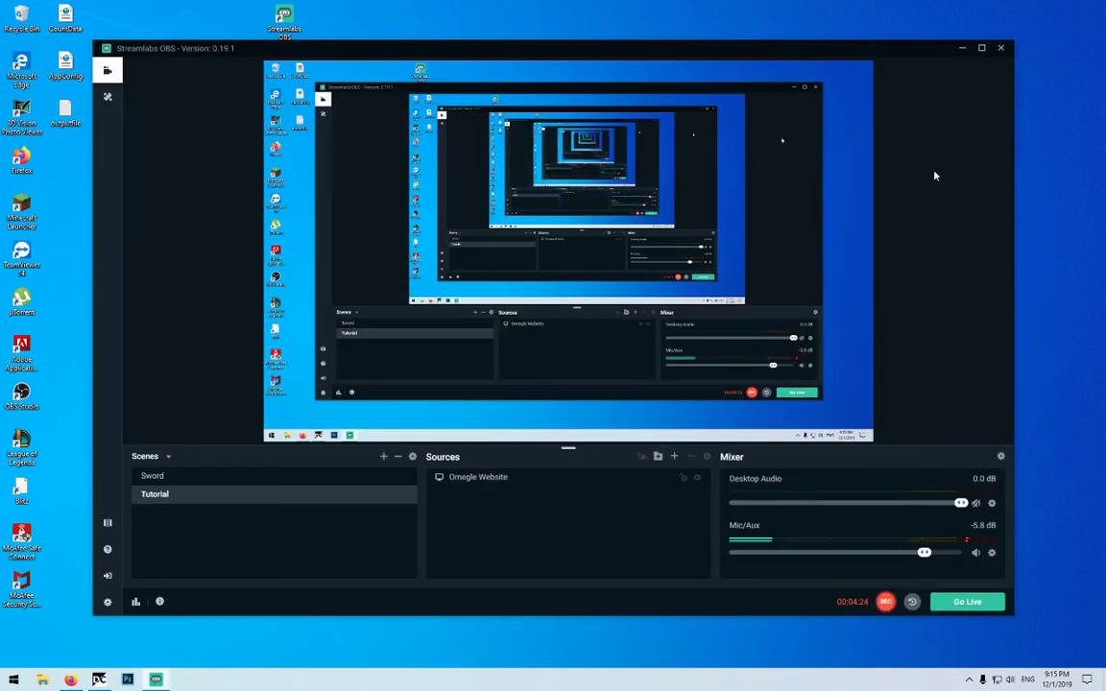
left_click(202, 476)
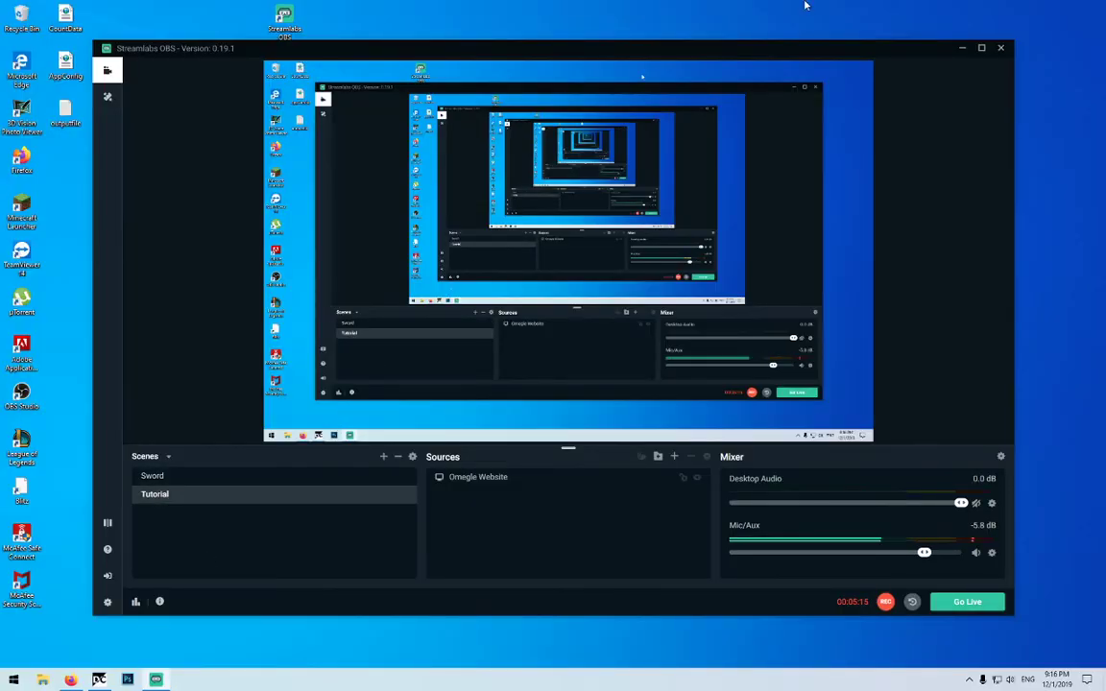
Append /400 to the Encounter counter's format so it reads {0}/400.
left_click(962, 47)
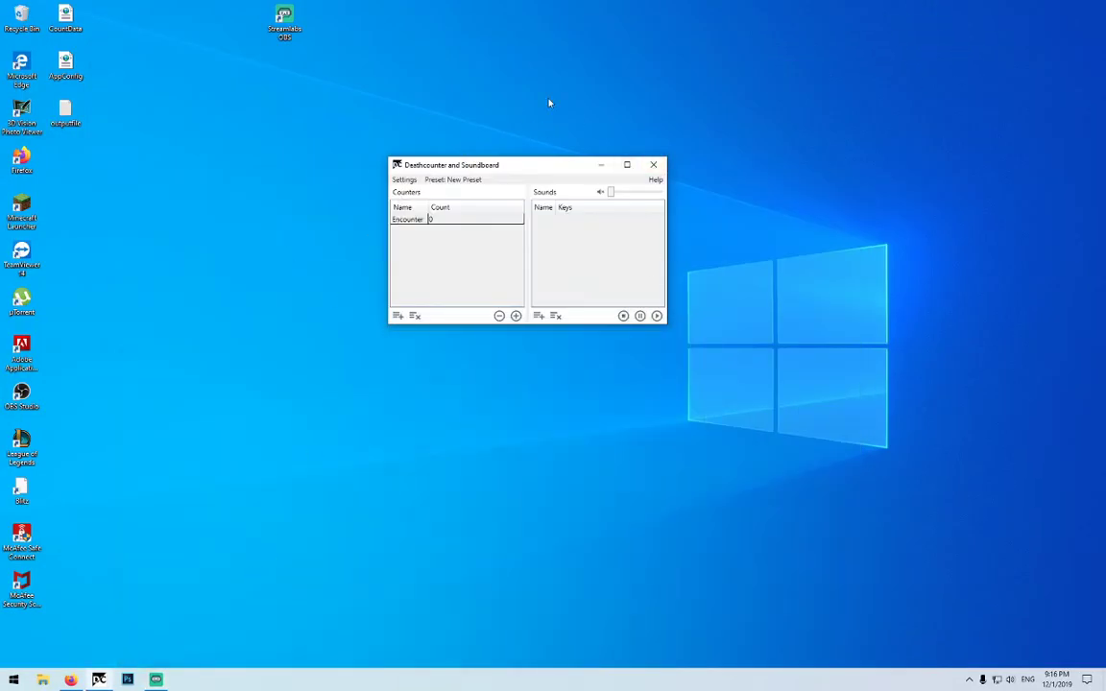
right_click(431, 221)
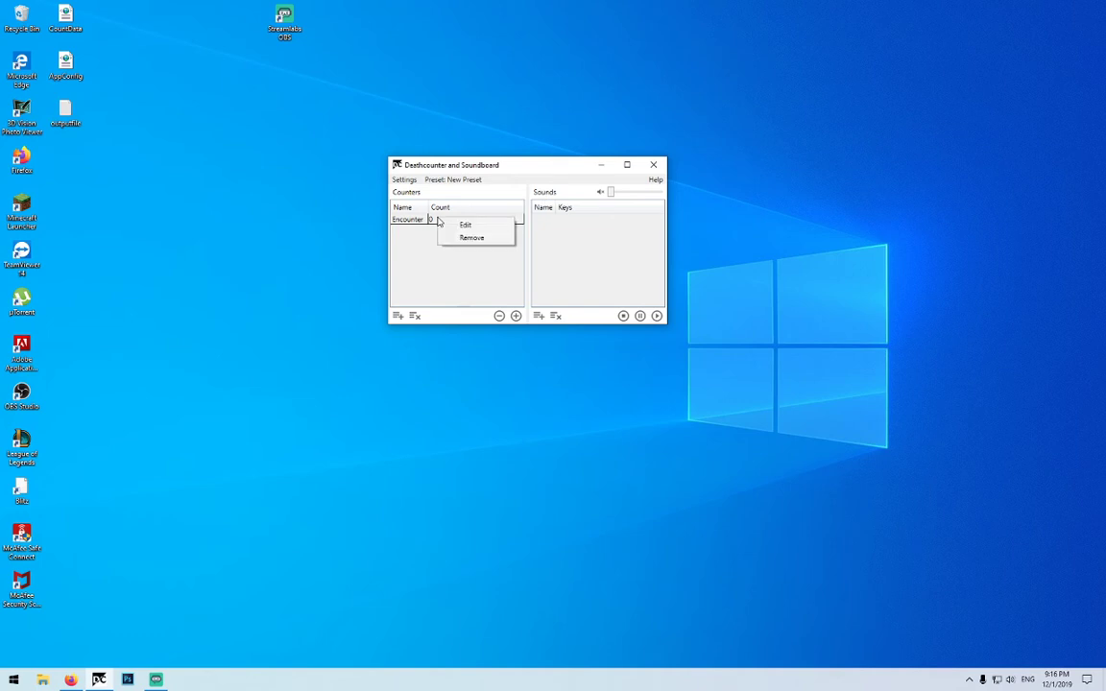
left_click(462, 225)
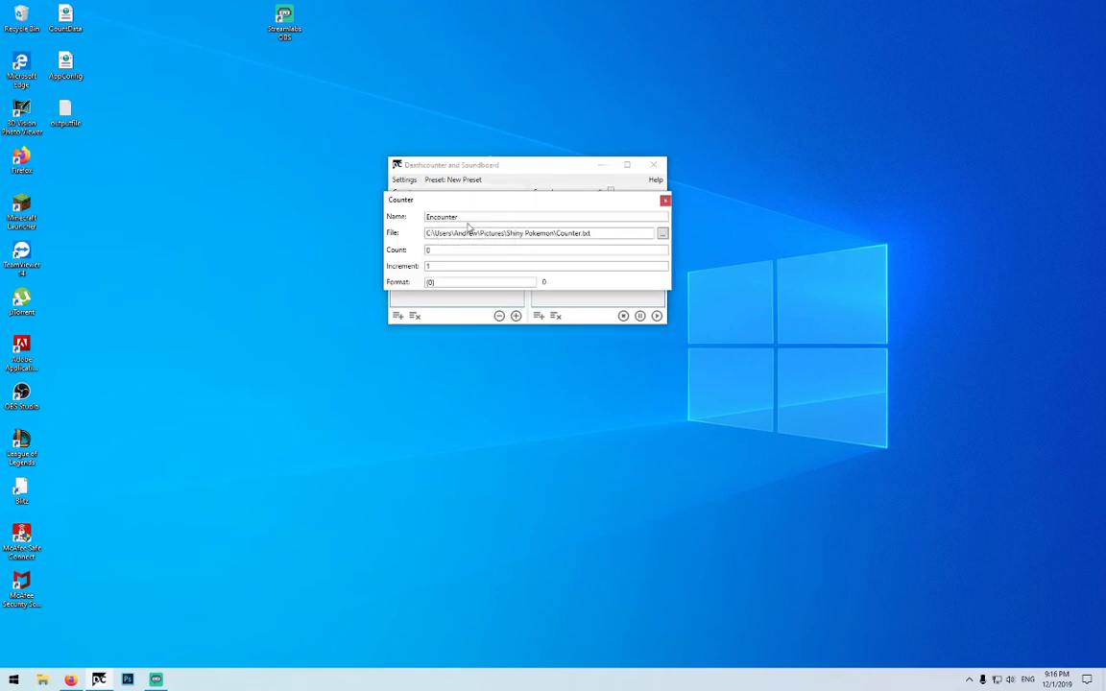
left_click(449, 280)
type("/400")
left_click(664, 200)
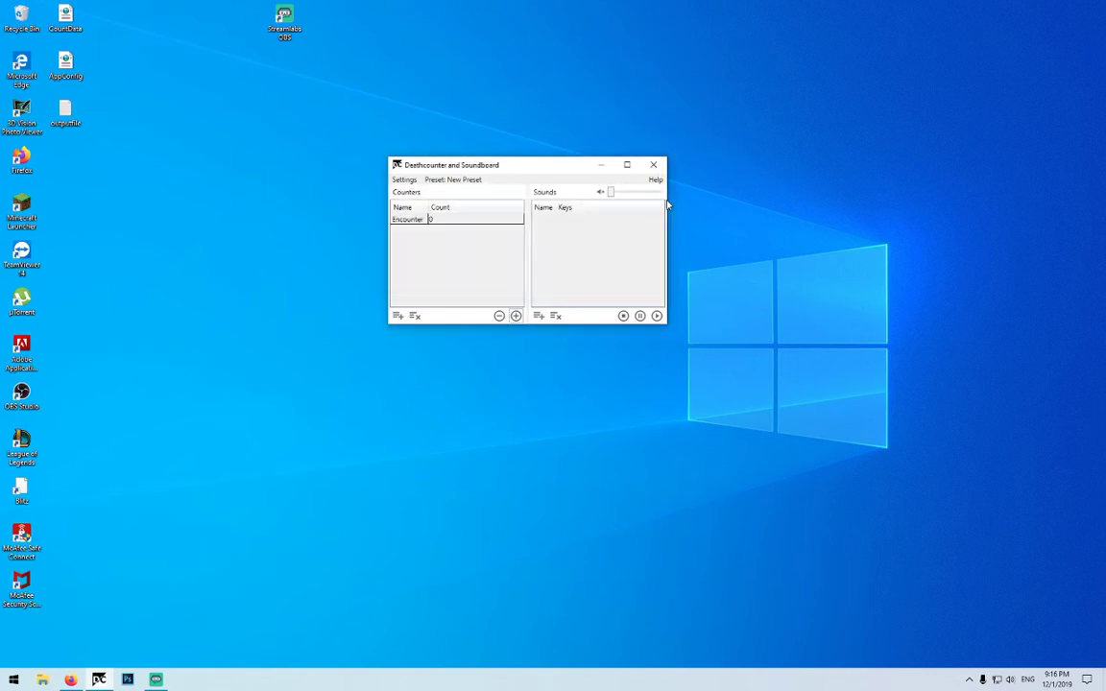
left_click(156, 681)
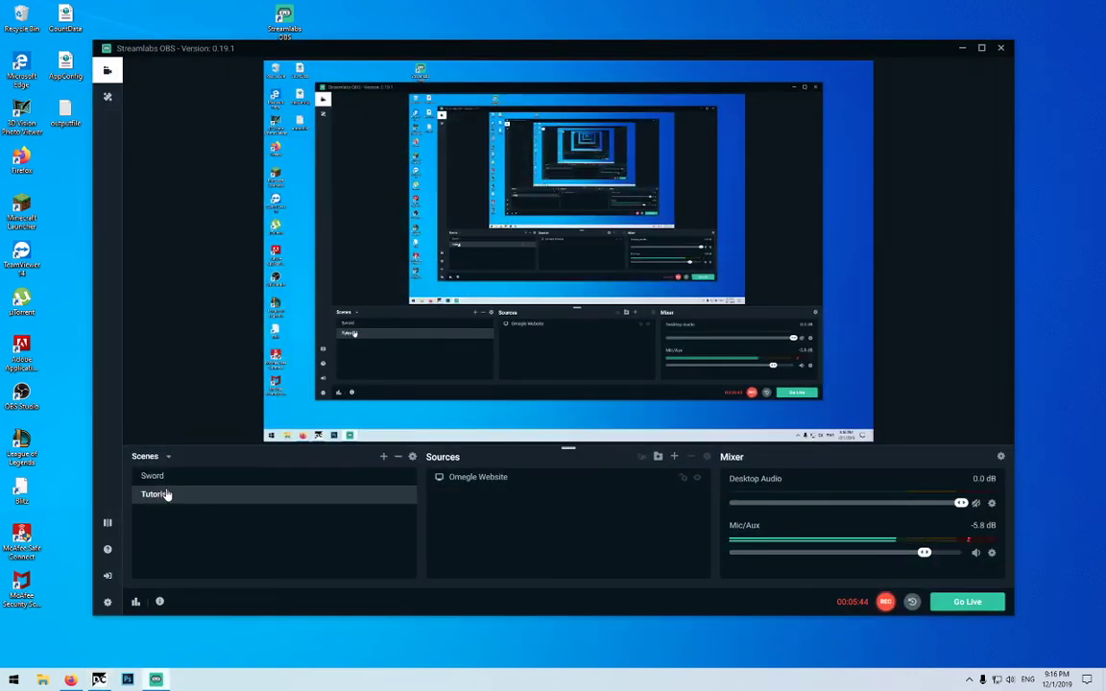